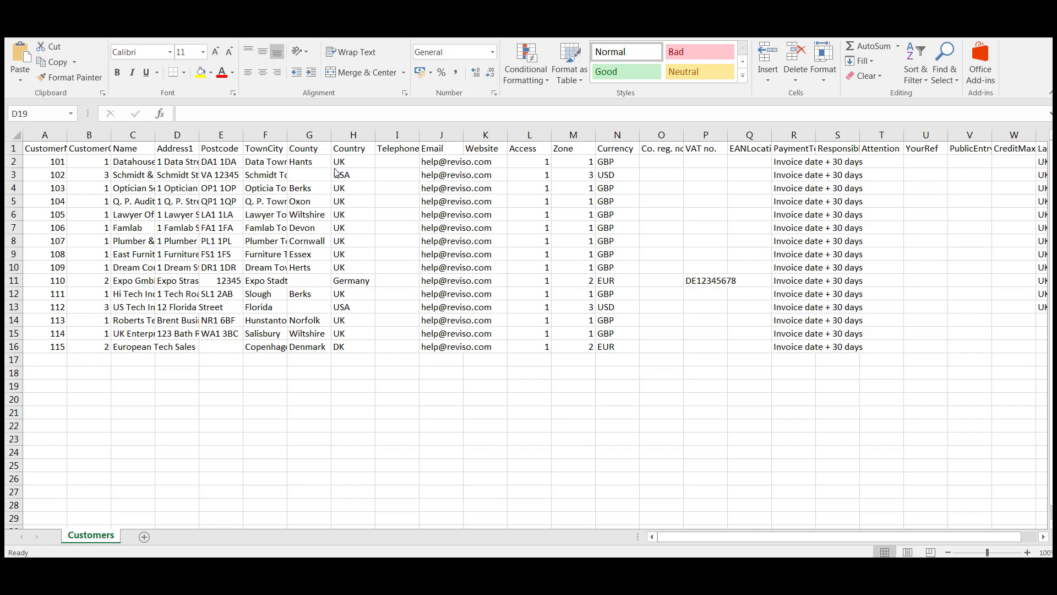
Switch from the customer spreadsheet to Reviso and open the customer import in the company's data import settings.
drag(767, 538, 712, 537)
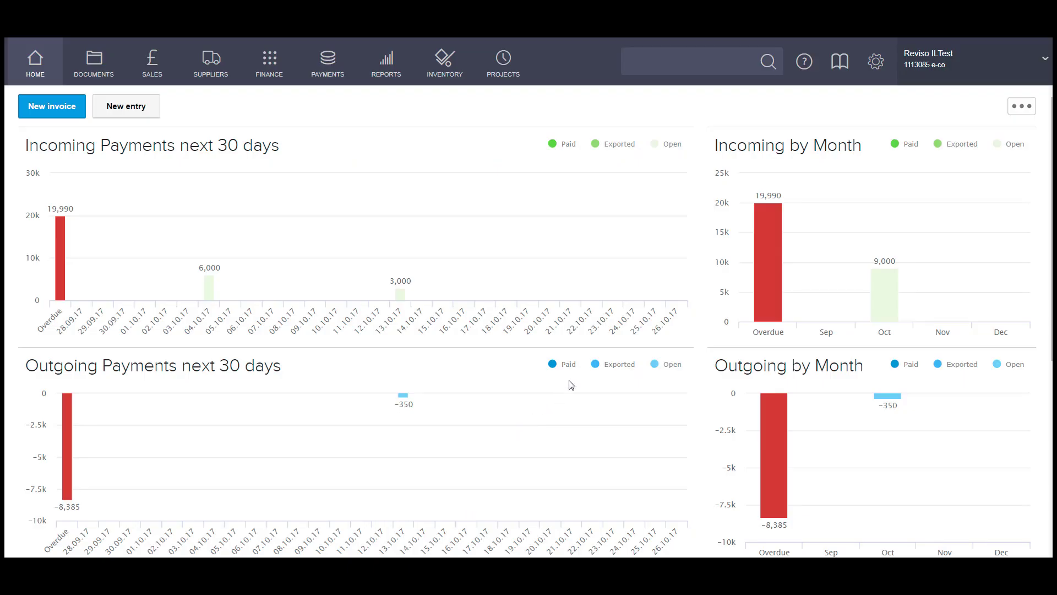
click(875, 62)
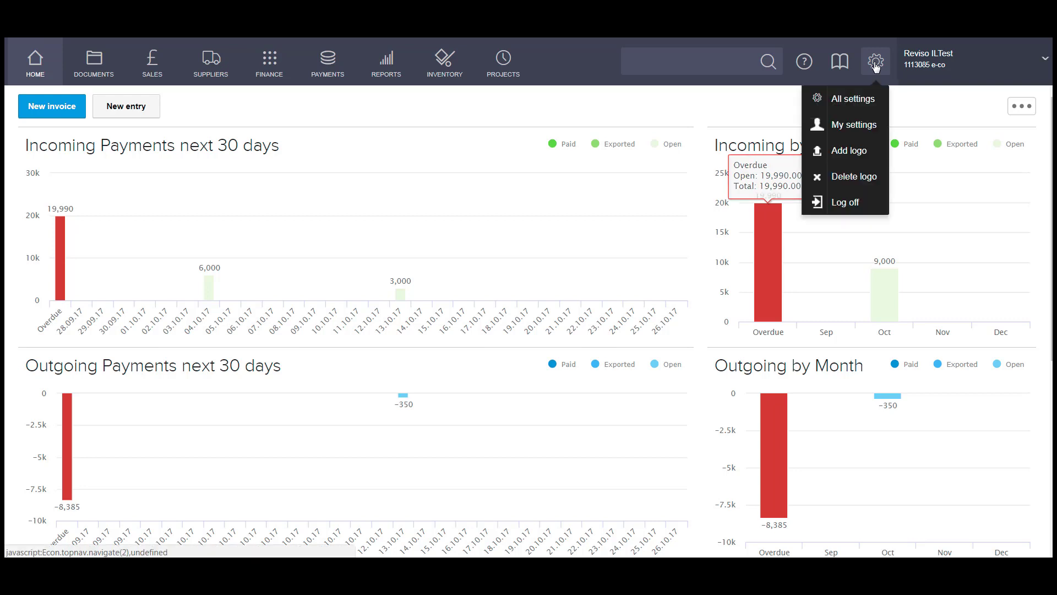
click(866, 98)
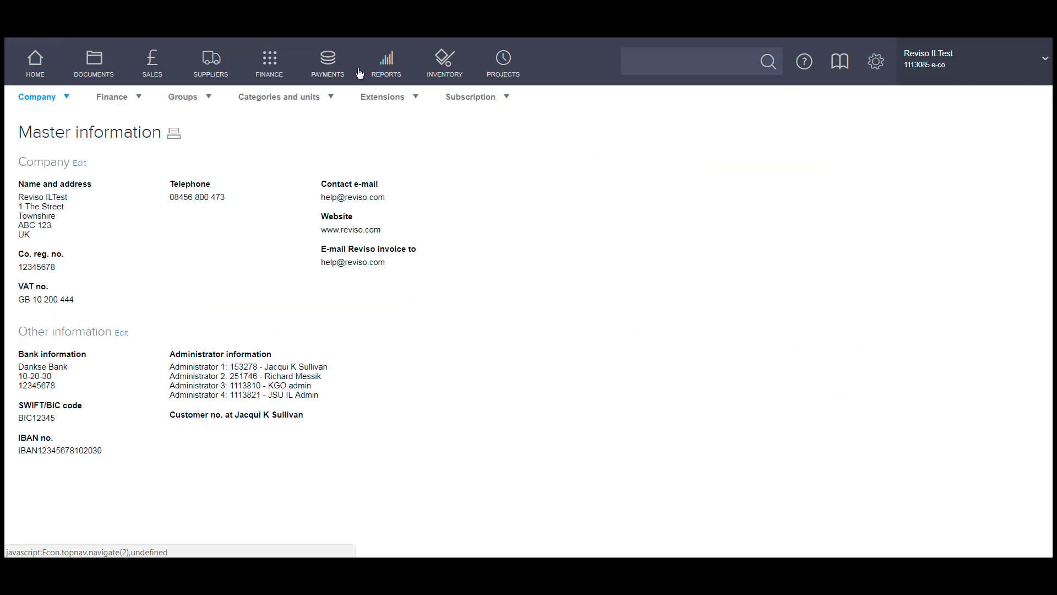
click(35, 102)
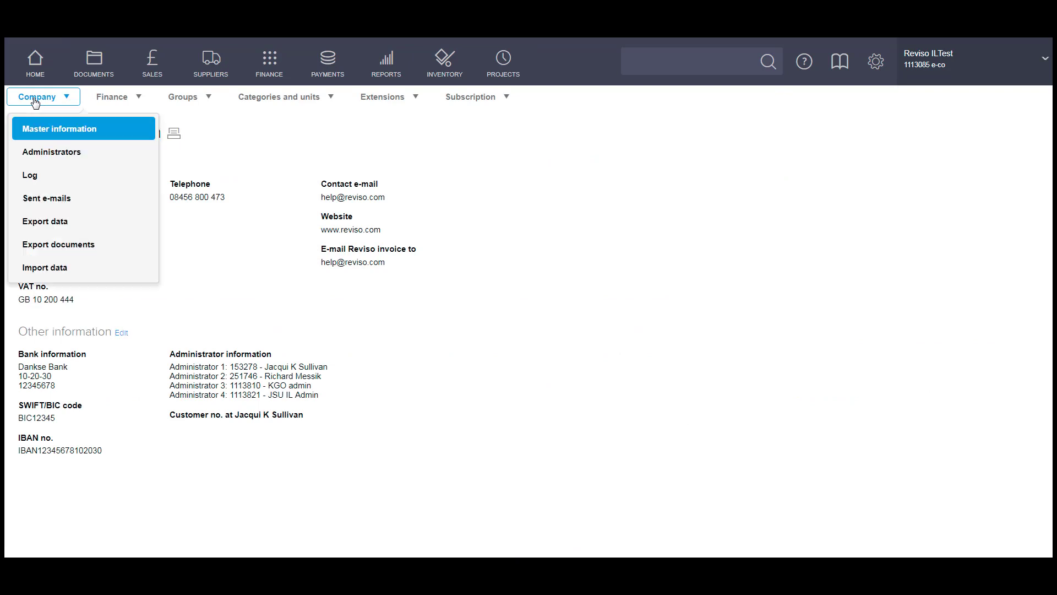
click(47, 273)
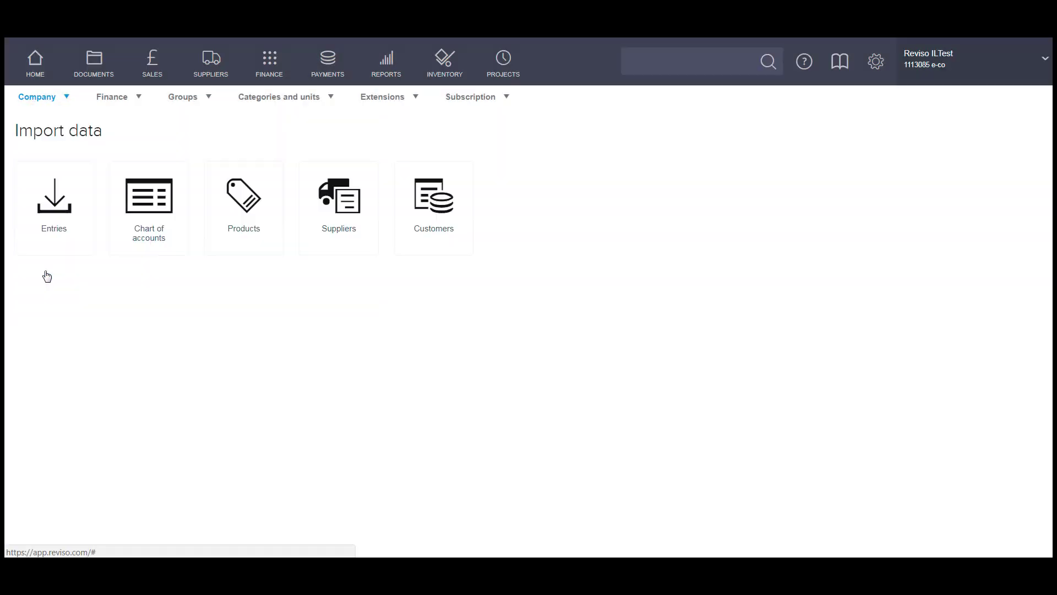
click(447, 211)
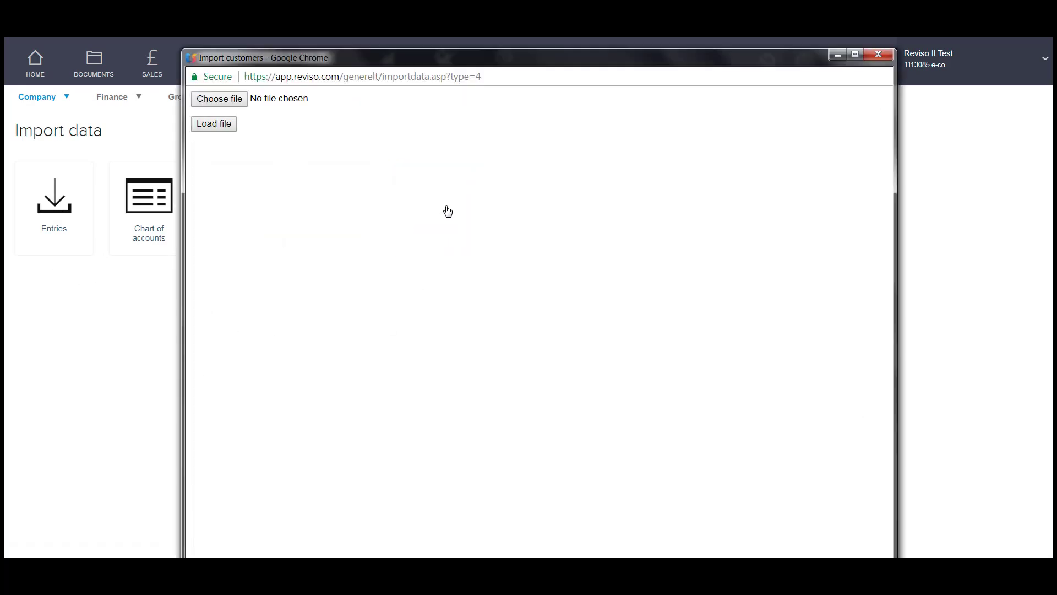
Load the Customers file from the Imports folder as the source file for the import.
click(223, 103)
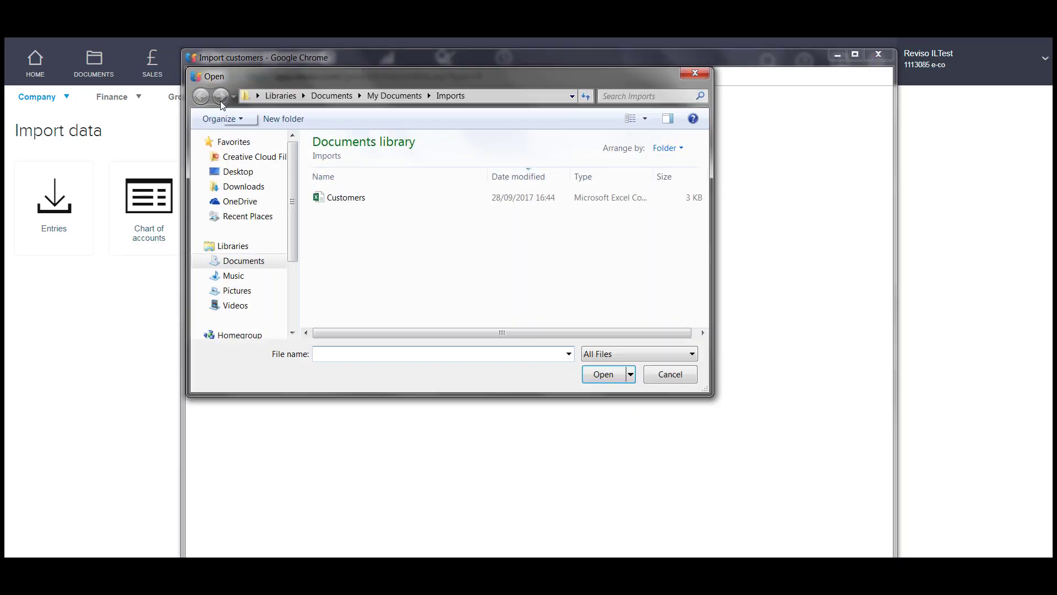
double_click(330, 199)
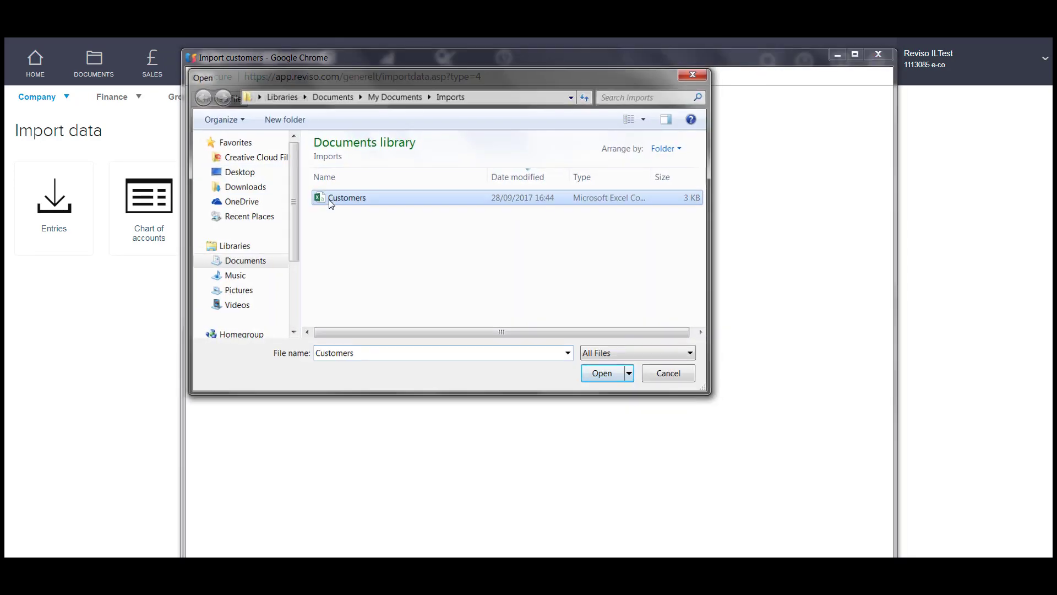
click(217, 127)
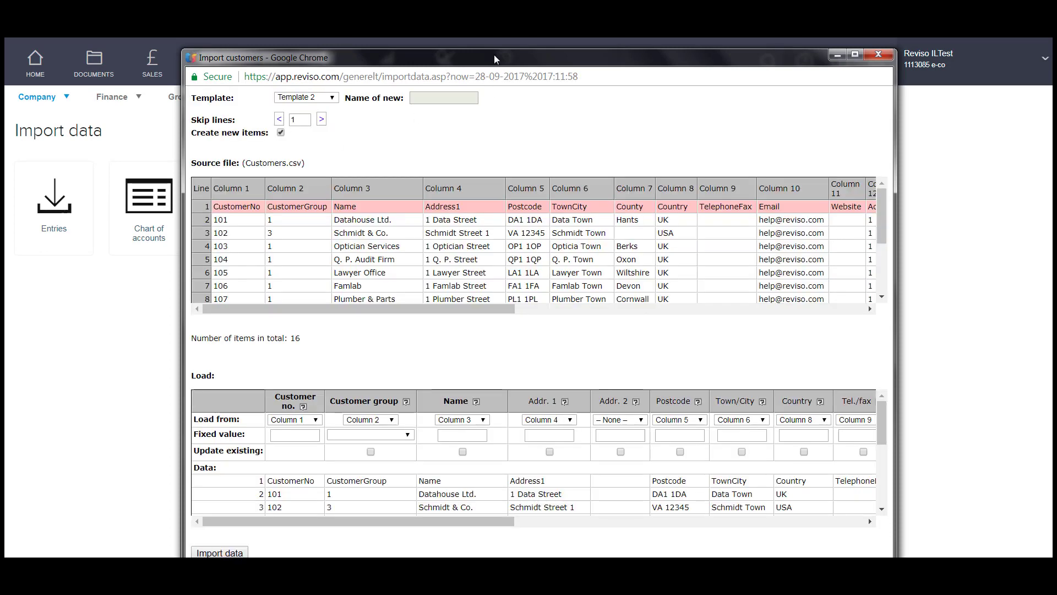
drag(494, 54, 495, 46)
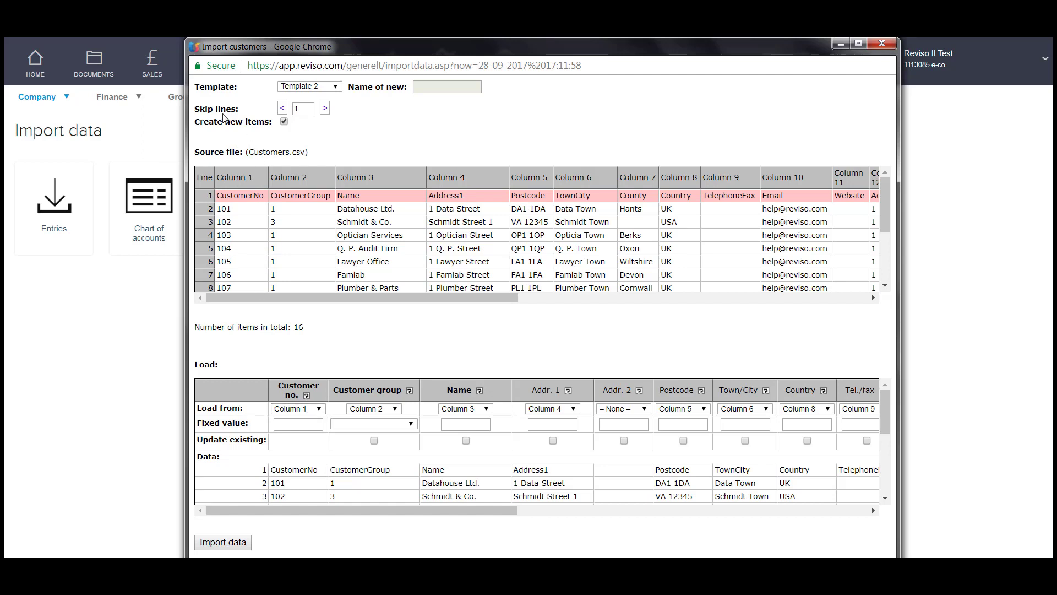
Raise the number of skipped lines and return it to 1, keeping creation of new items enabled.
click(325, 108)
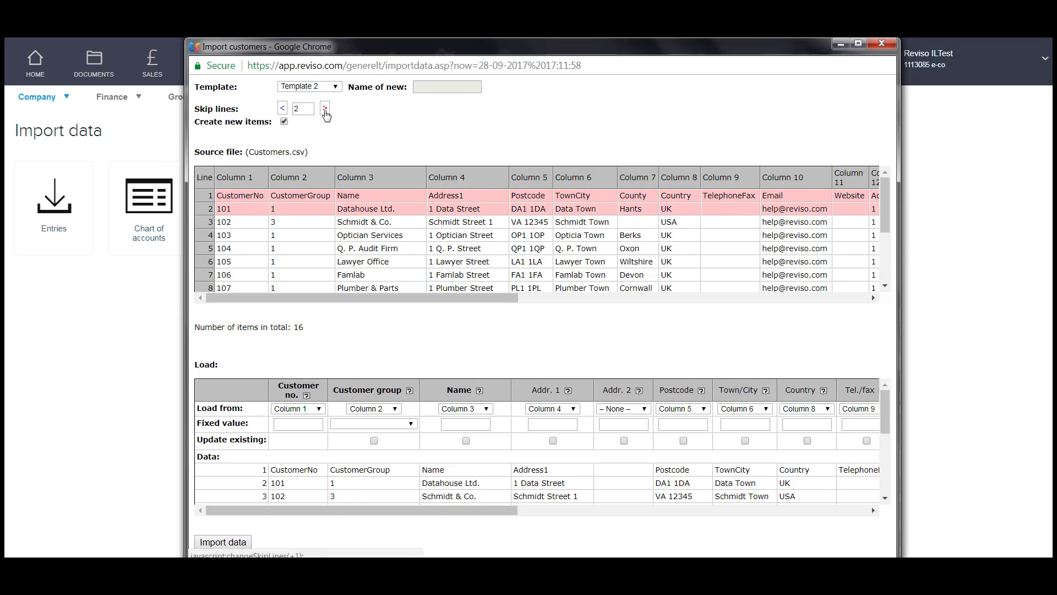
click(326, 110)
click(282, 109)
click(282, 109)
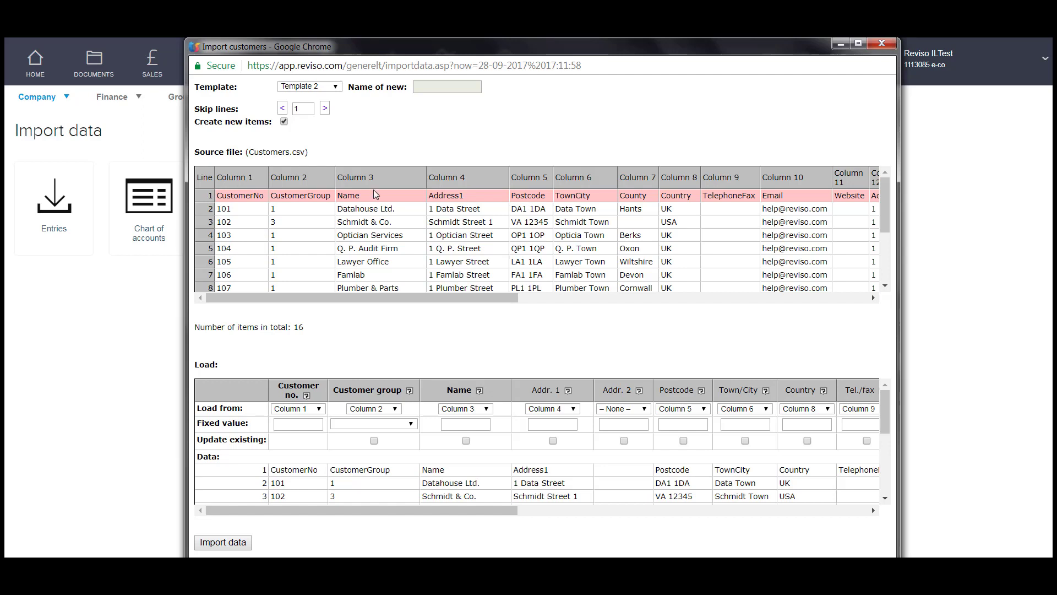
click(284, 122)
Set the Country field to load from Column 7 and the Tel./fax field from Column 9.
drag(505, 509, 595, 510)
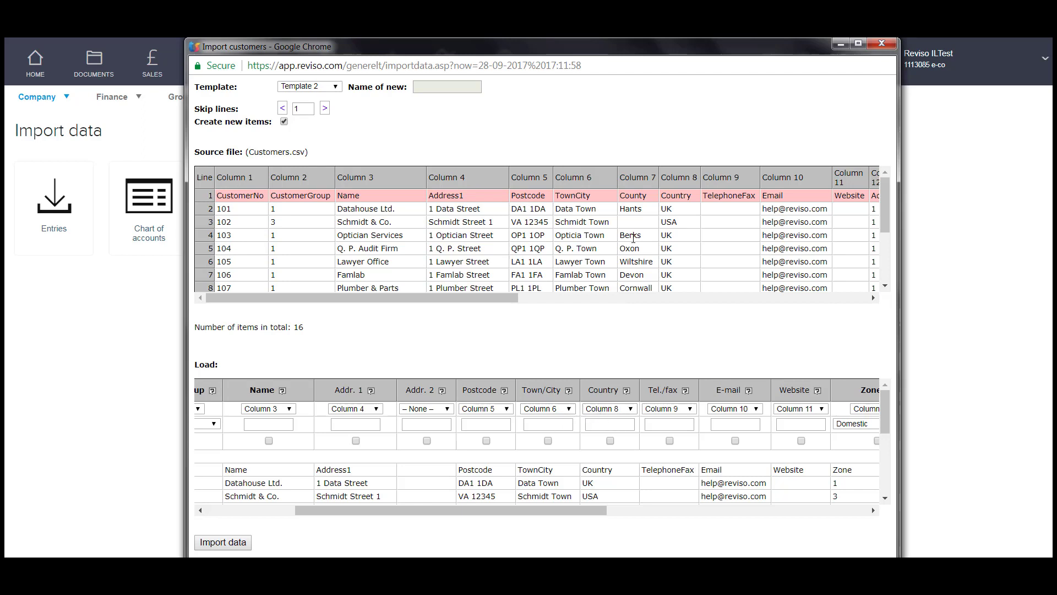
click(631, 409)
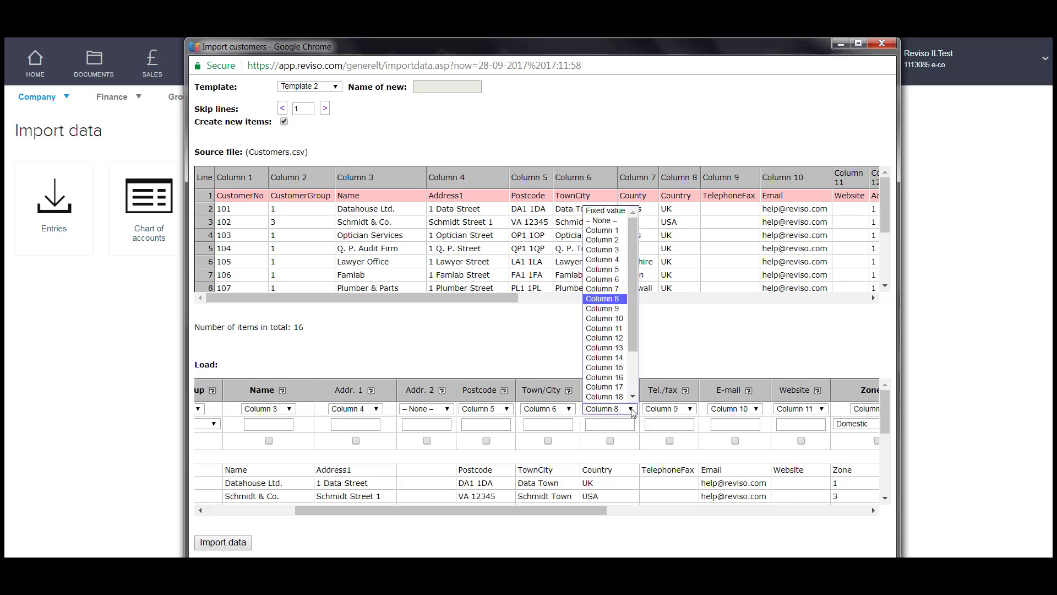
click(606, 290)
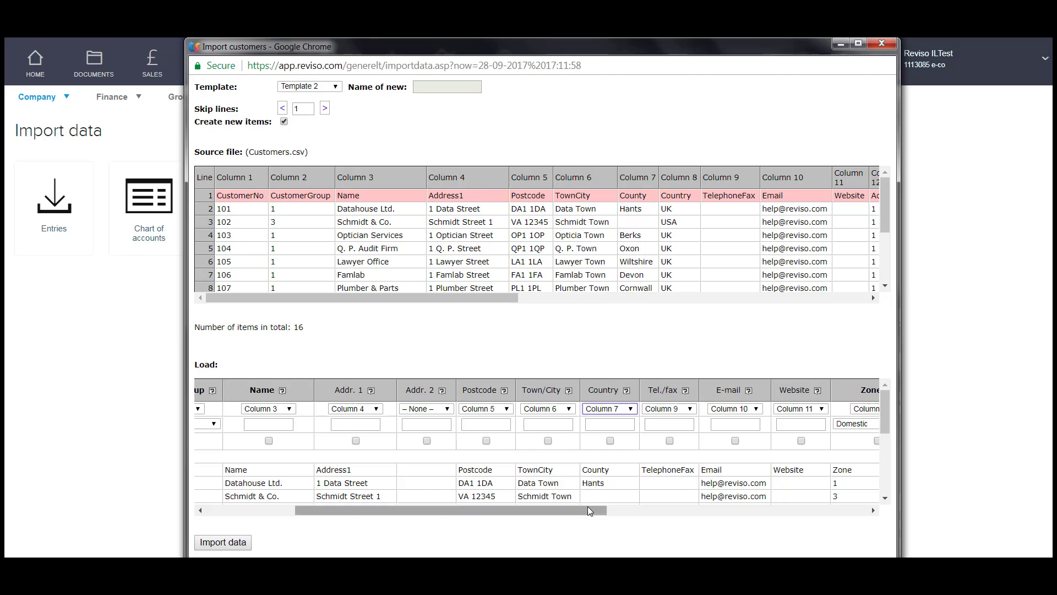
drag(587, 509, 625, 510)
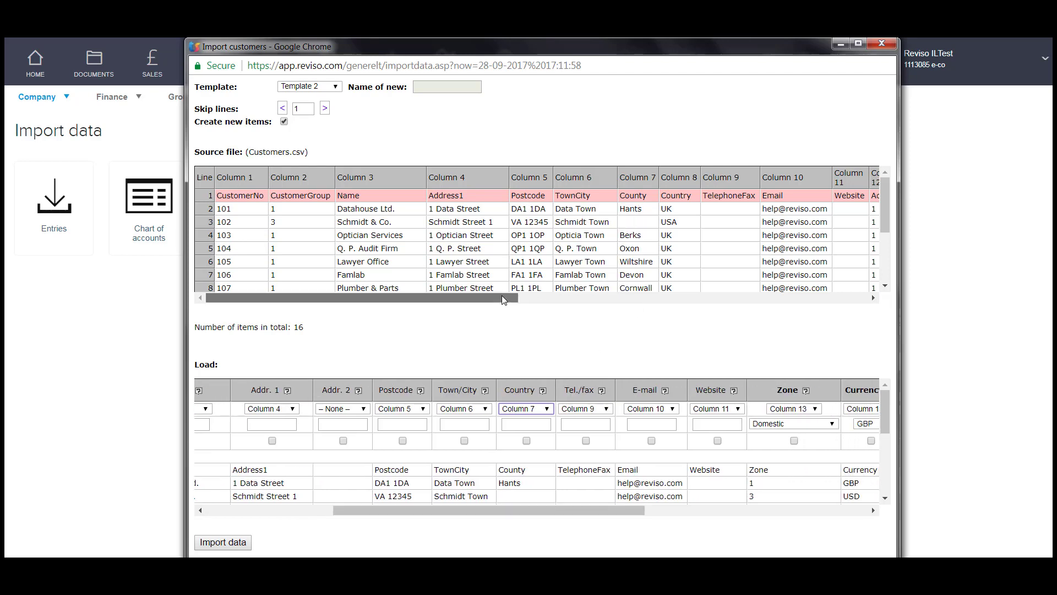
drag(502, 299, 538, 299)
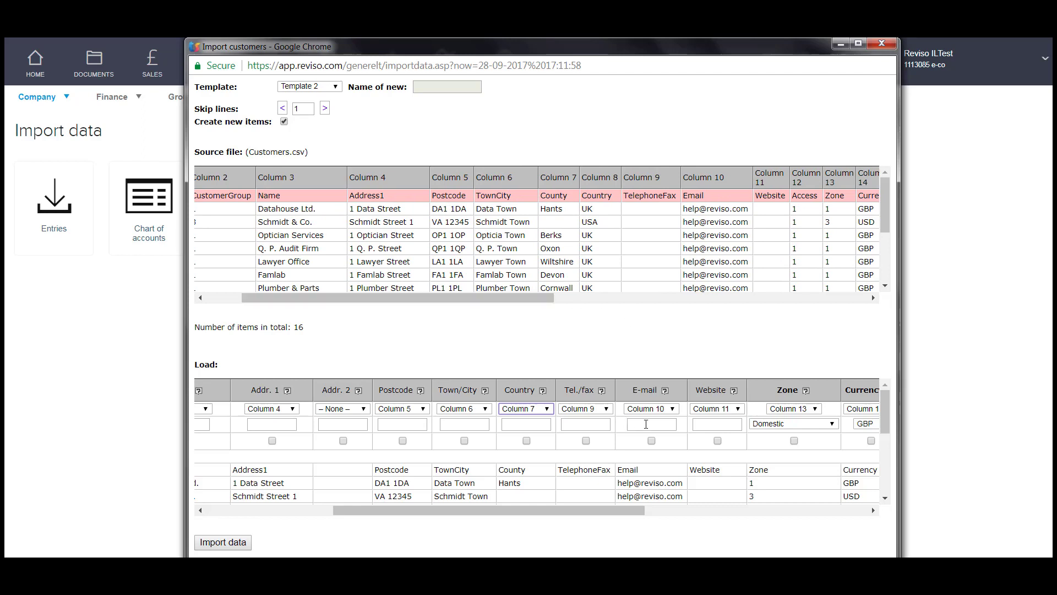
click(607, 409)
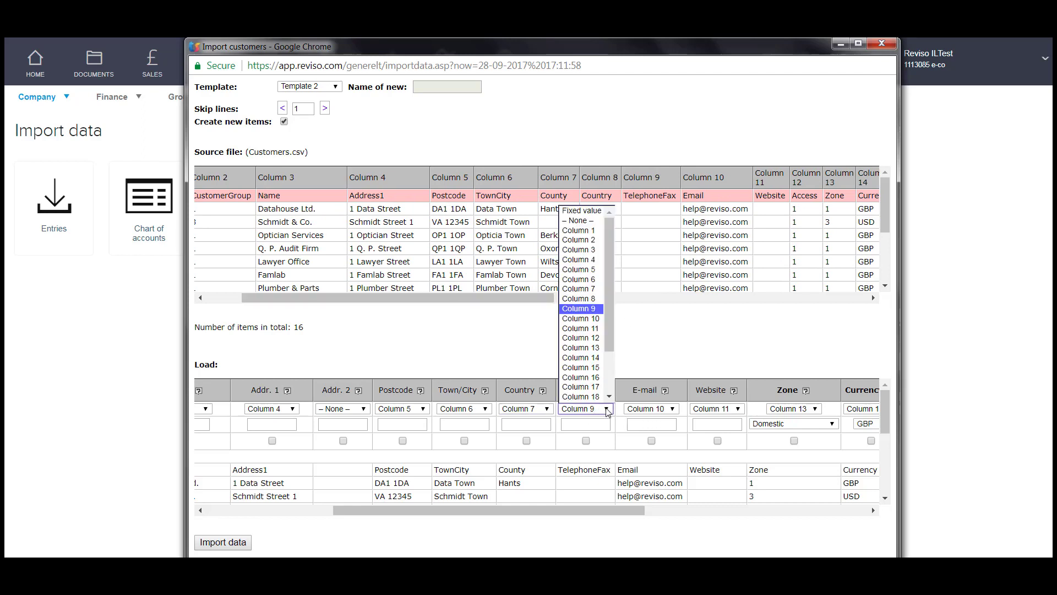
click(581, 310)
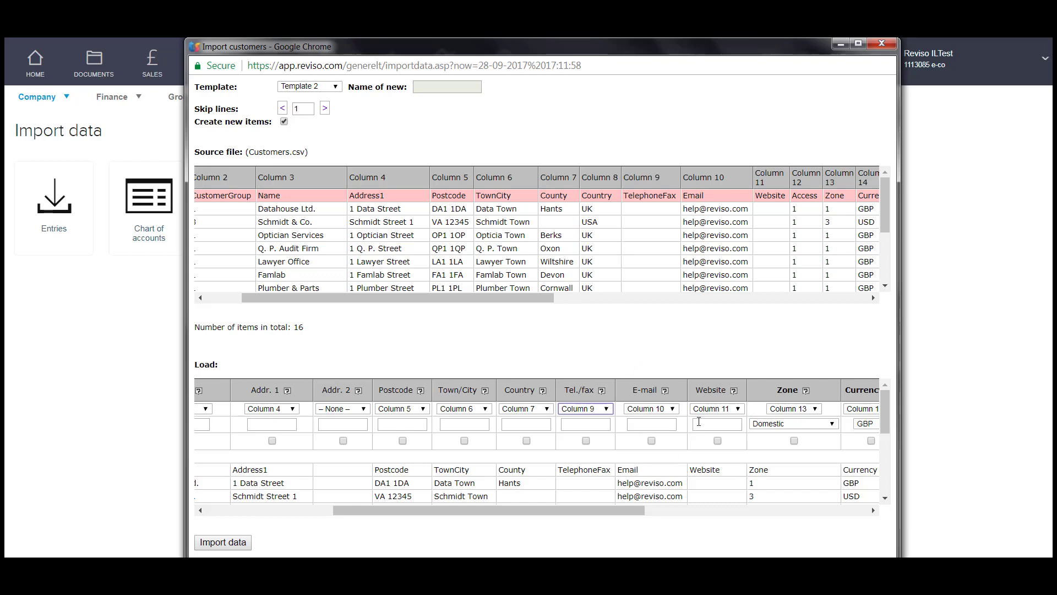
Try a fixed value of GBP for the Currency field and return its source to Column 14.
drag(633, 505, 688, 502)
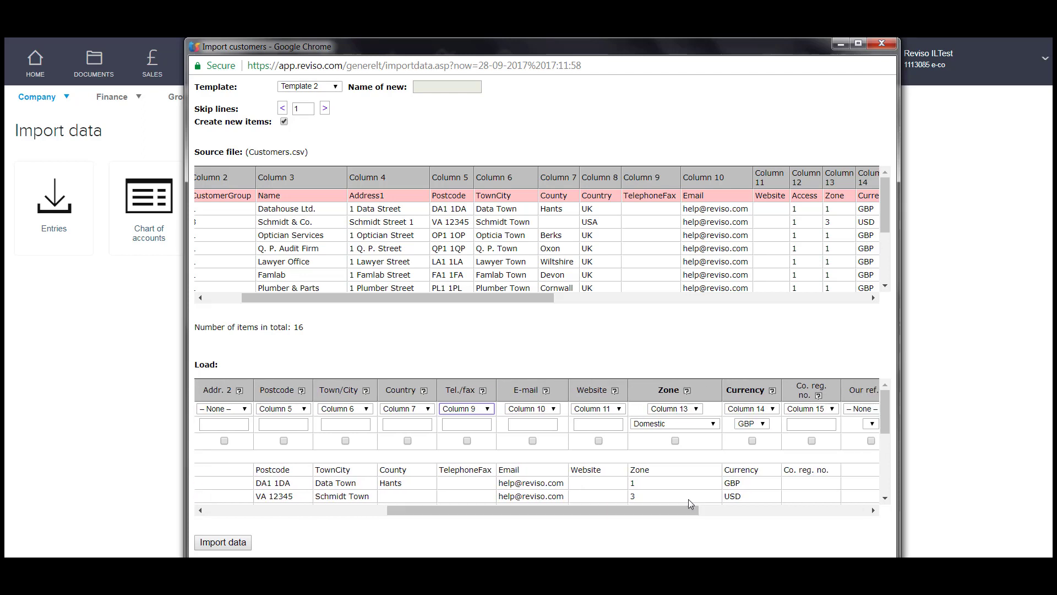
drag(551, 300, 586, 301)
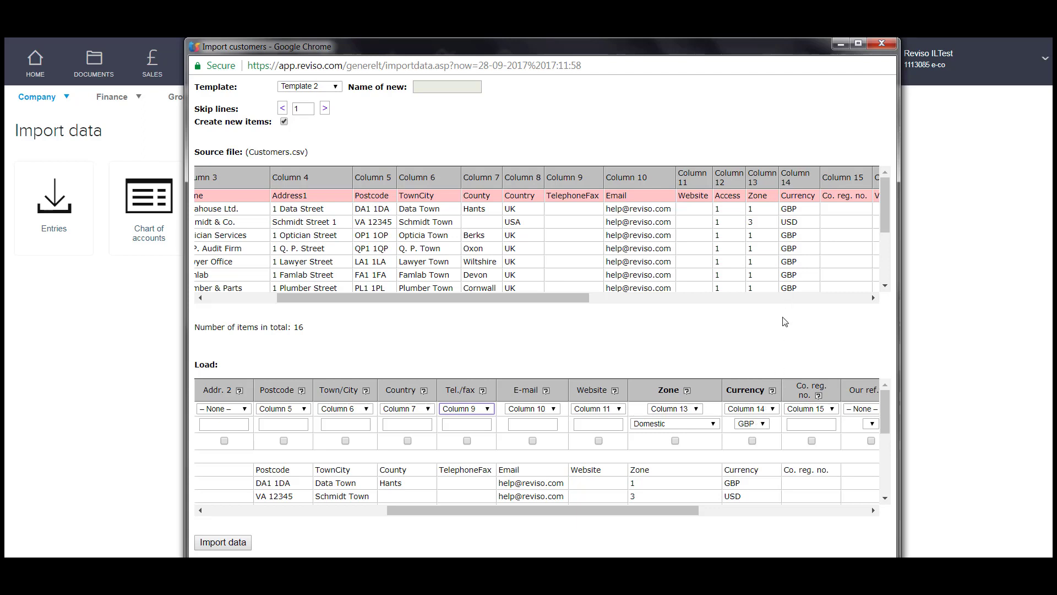
click(773, 410)
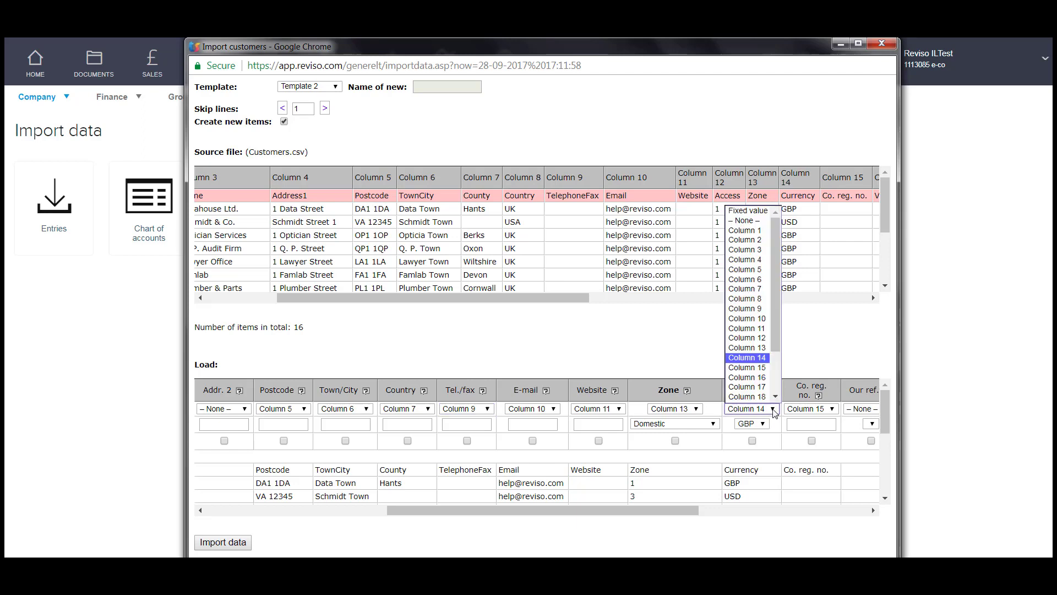
click(747, 211)
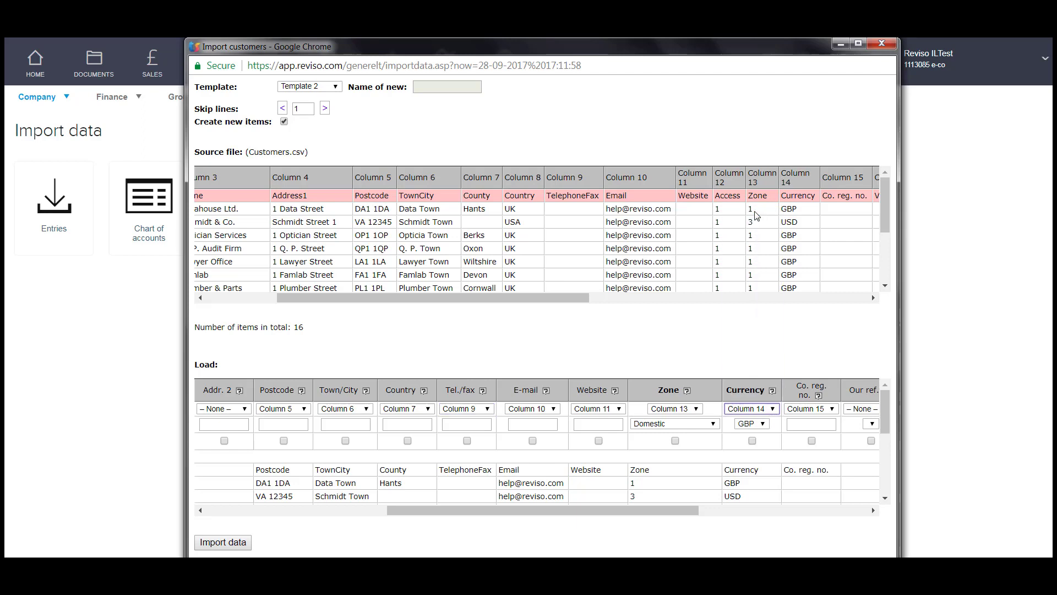
click(763, 424)
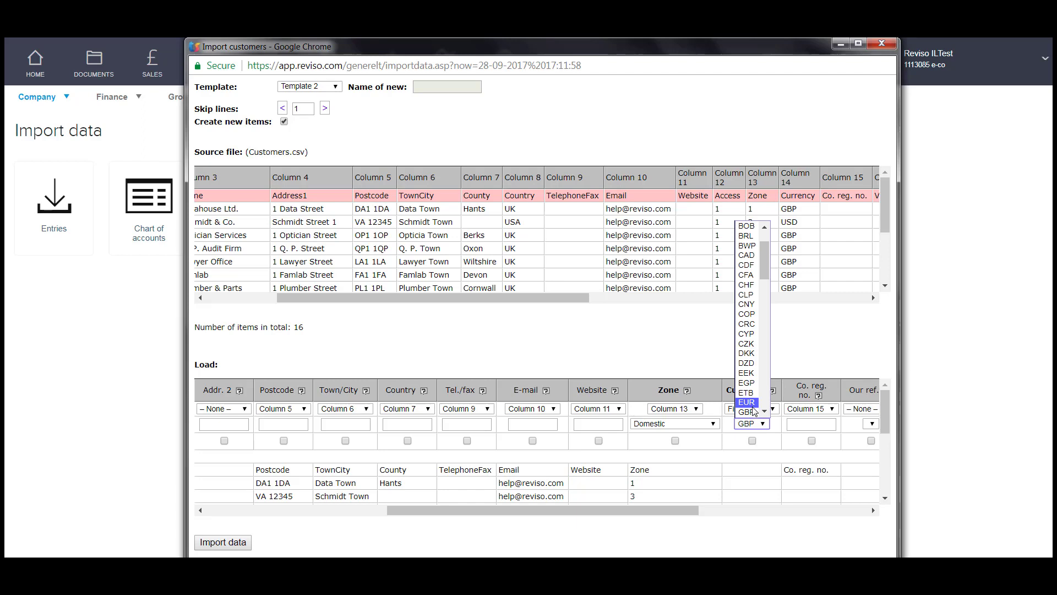
click(748, 412)
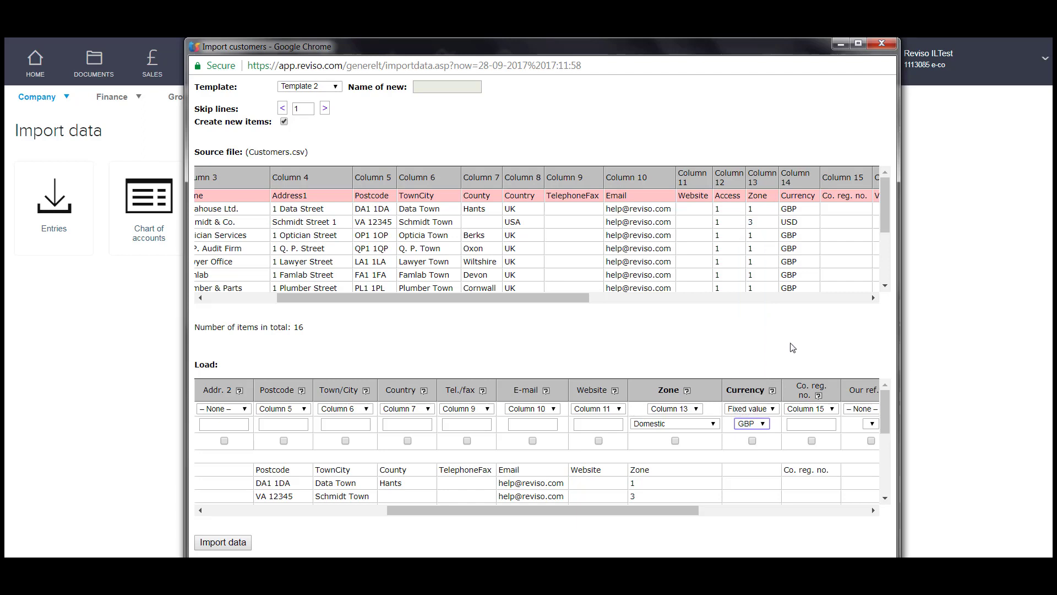
click(773, 411)
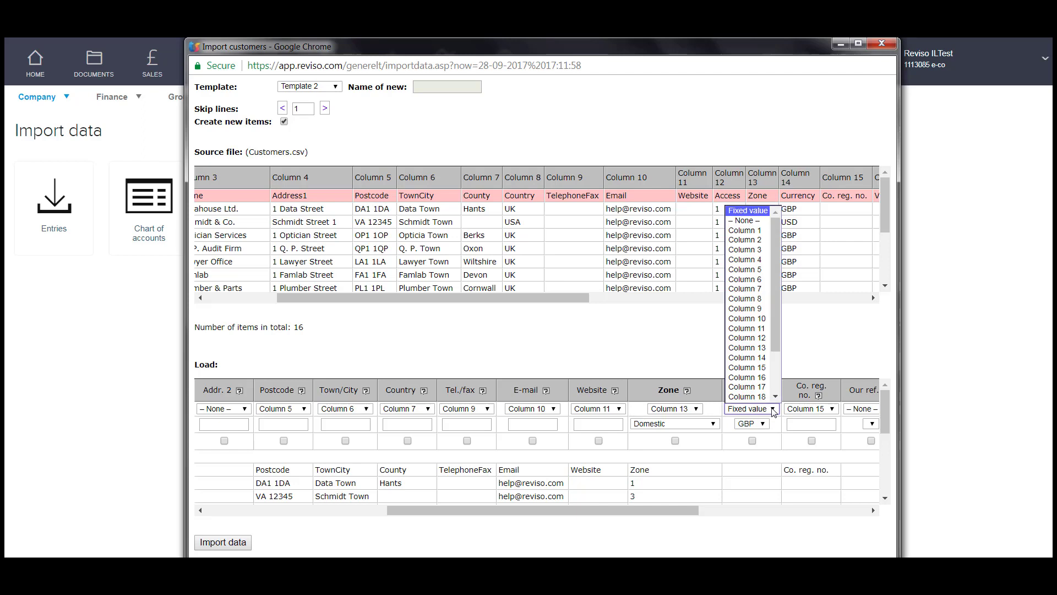
click(751, 359)
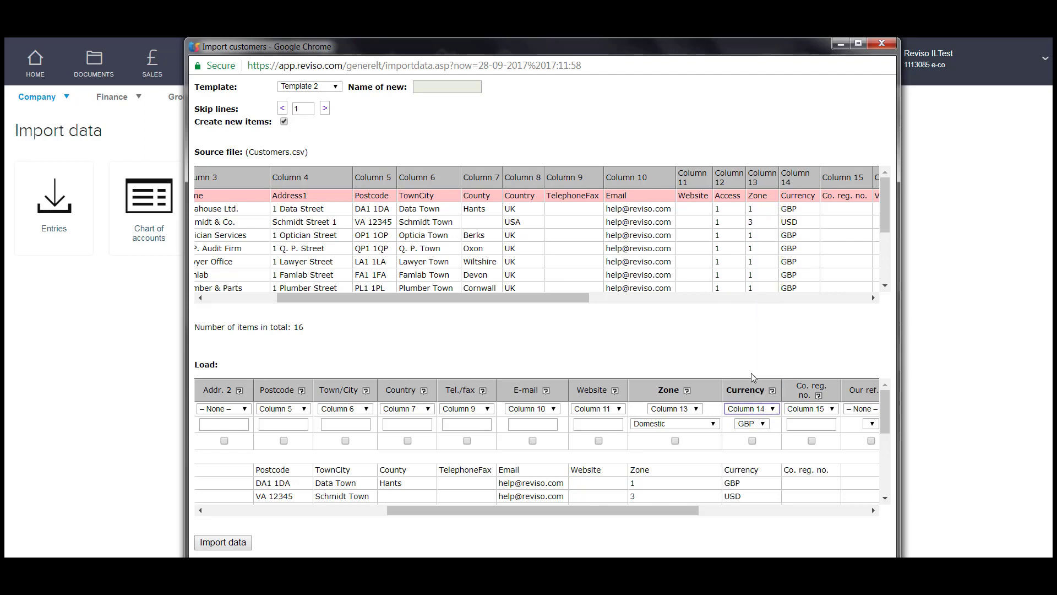
Set the fixed value of the Layout field to UK - line item VAT ver 1.1.
drag(691, 509, 734, 509)
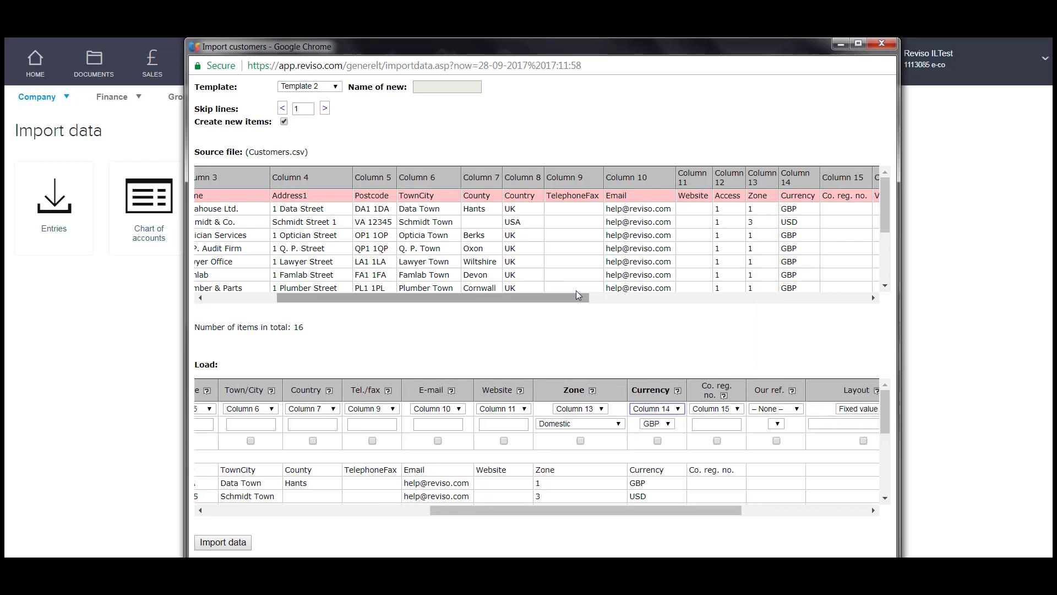
drag(573, 297, 728, 309)
drag(717, 513, 765, 513)
click(807, 424)
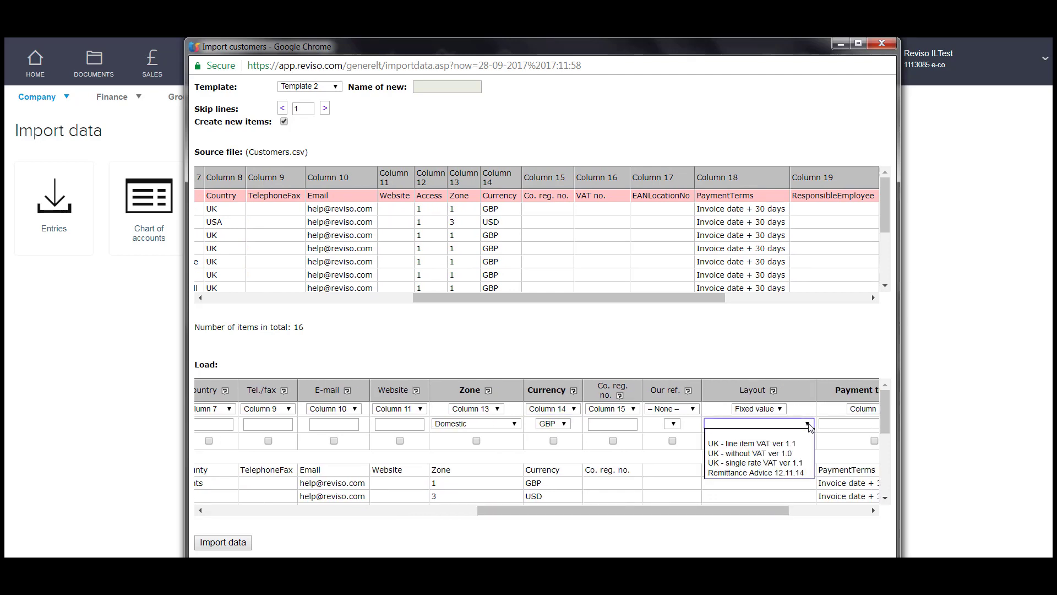
click(790, 445)
Check the remaining column mappings, import the customer data and close the import window.
drag(734, 515, 825, 513)
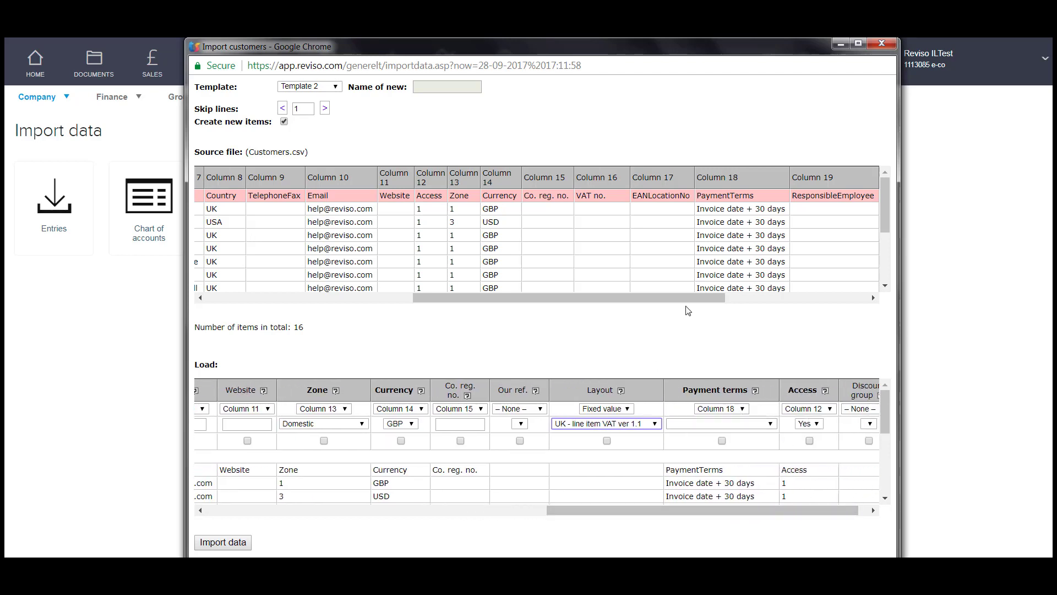
drag(687, 298, 835, 314)
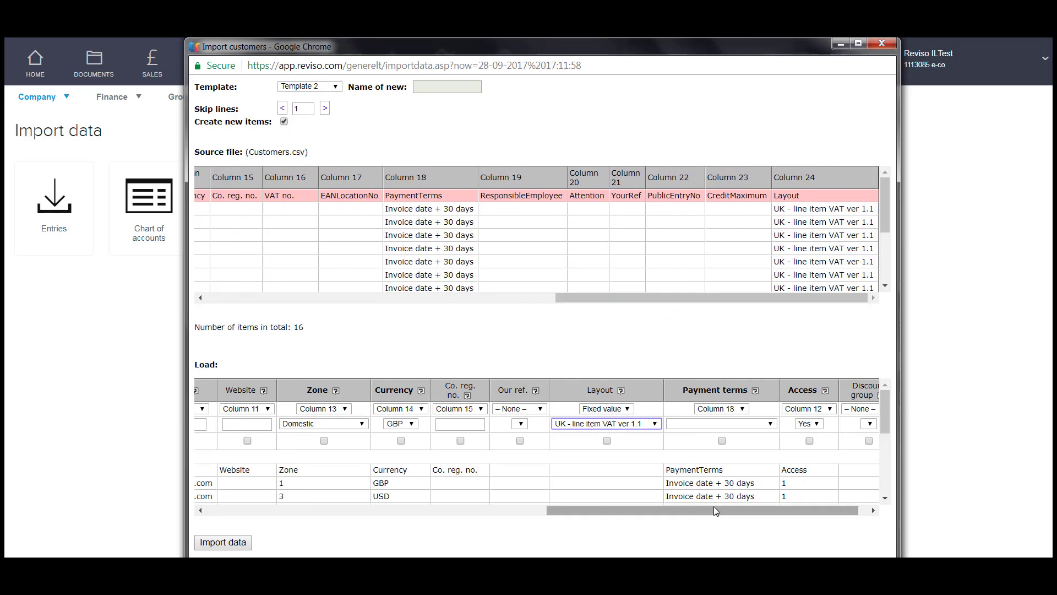
drag(714, 507, 798, 506)
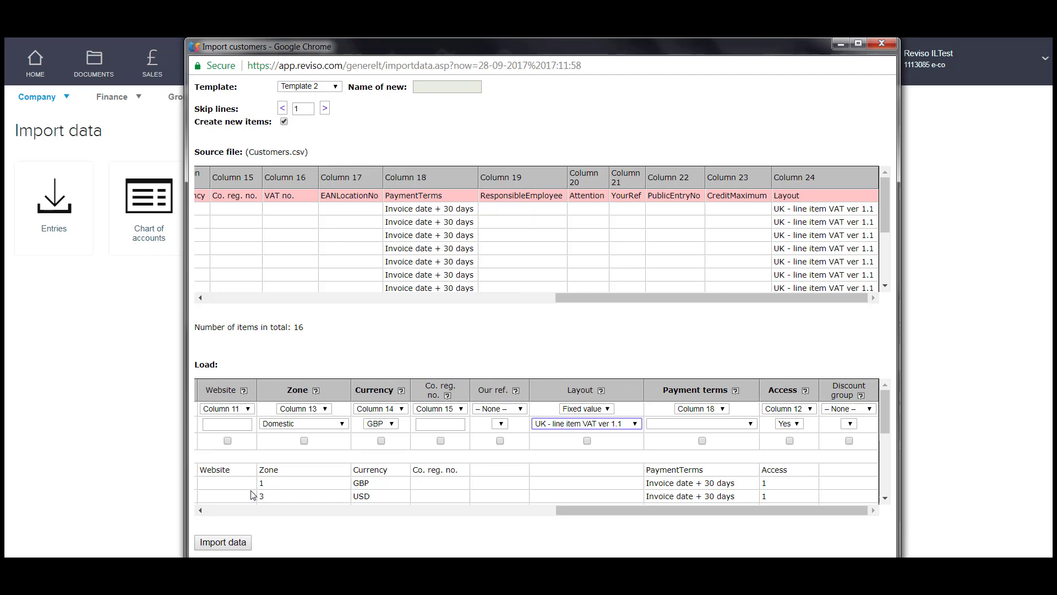
click(223, 542)
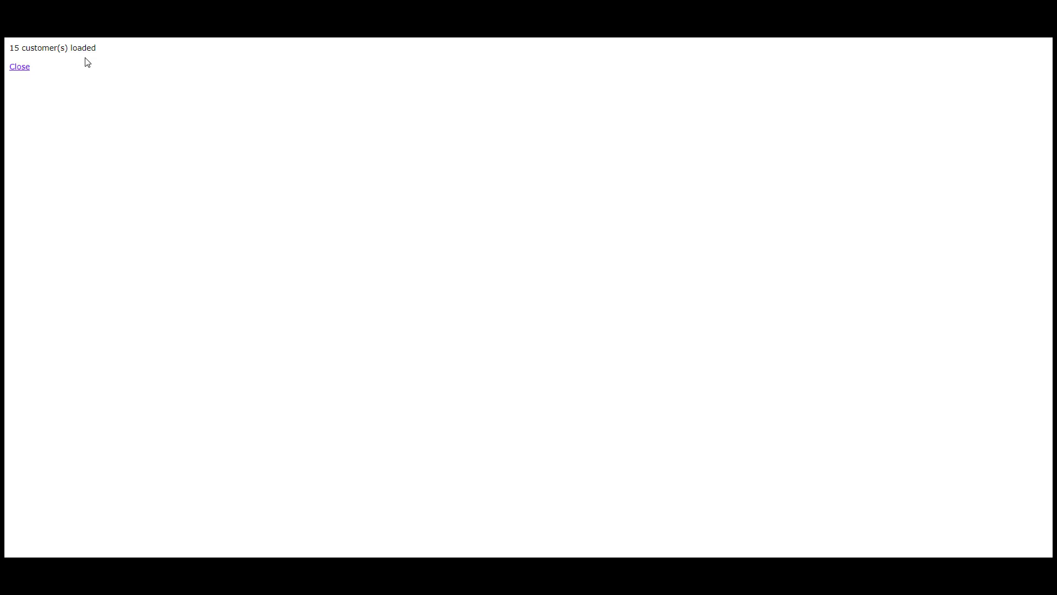
click(22, 69)
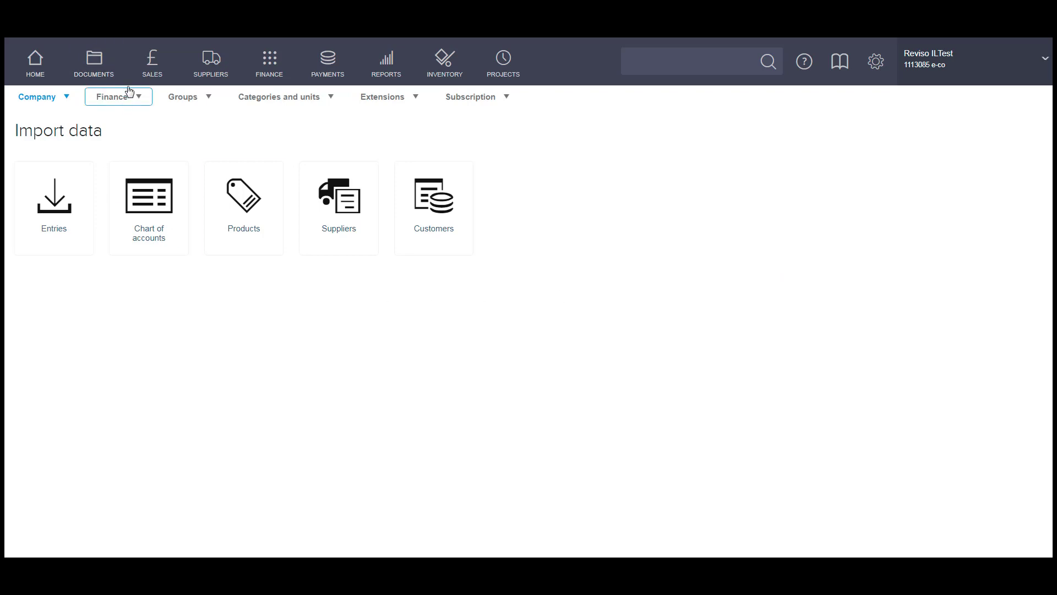
Open the customer list in the sales area and show all customers on a single page.
click(143, 67)
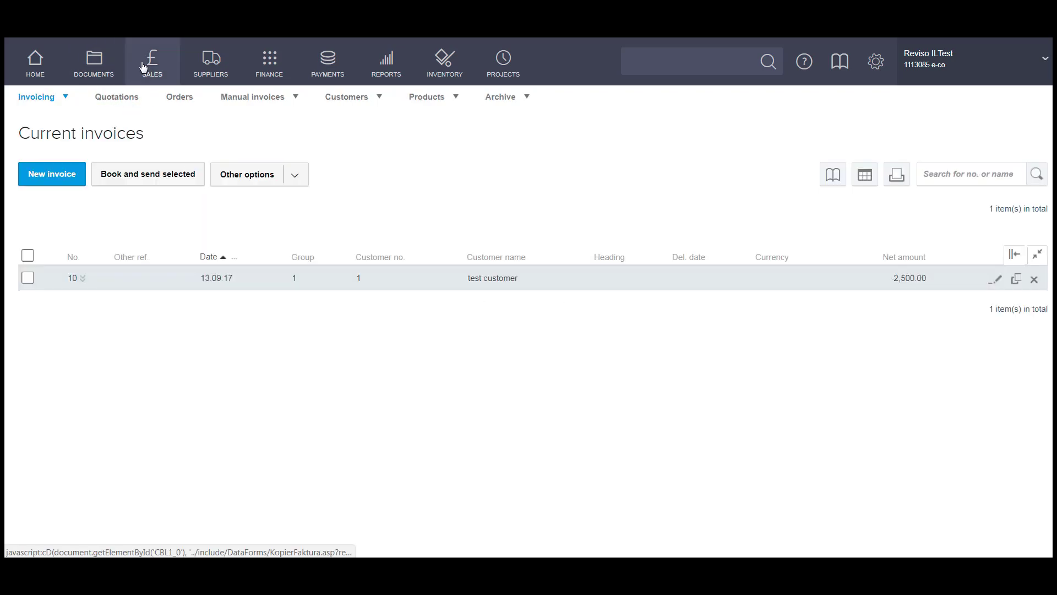
mouse_move(336, 104)
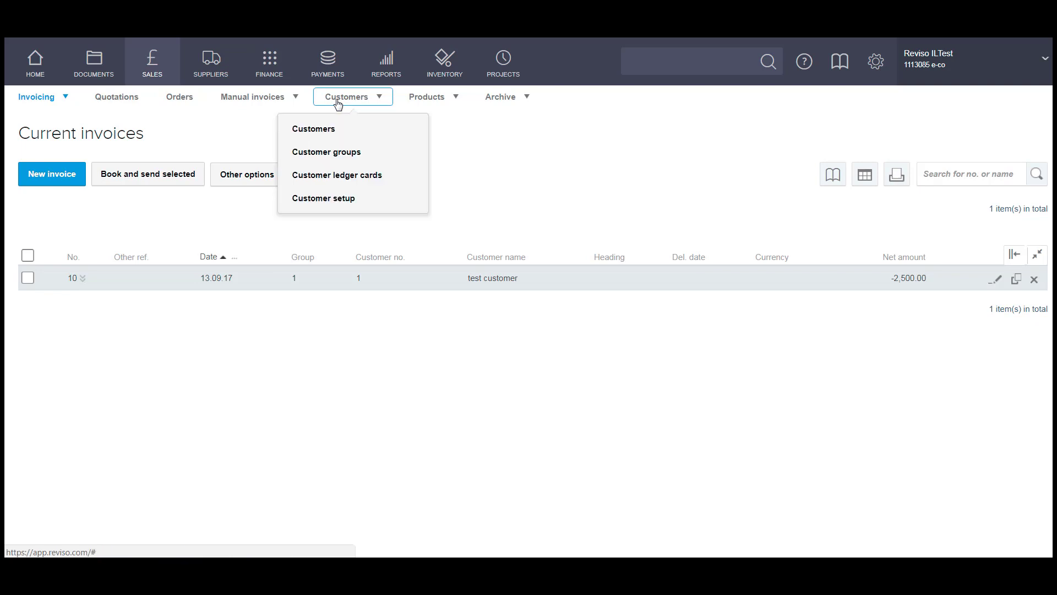
click(320, 135)
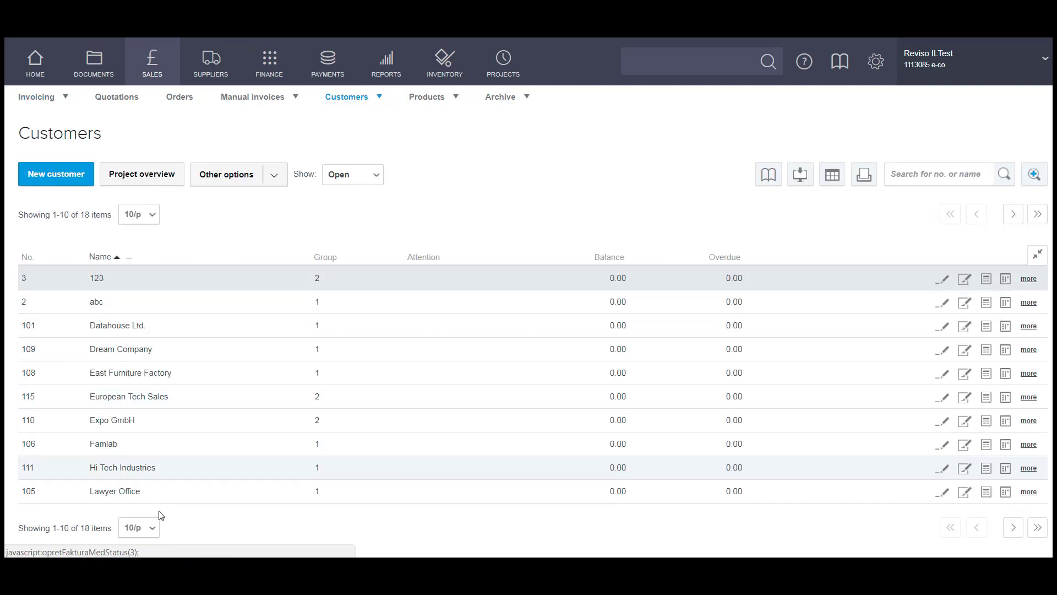
click(150, 214)
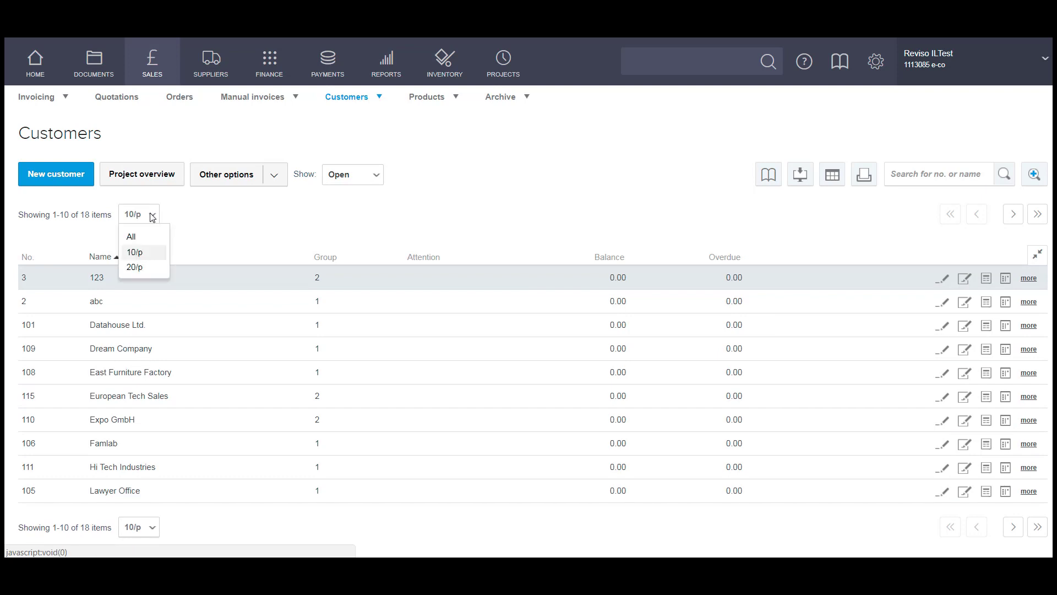
click(129, 237)
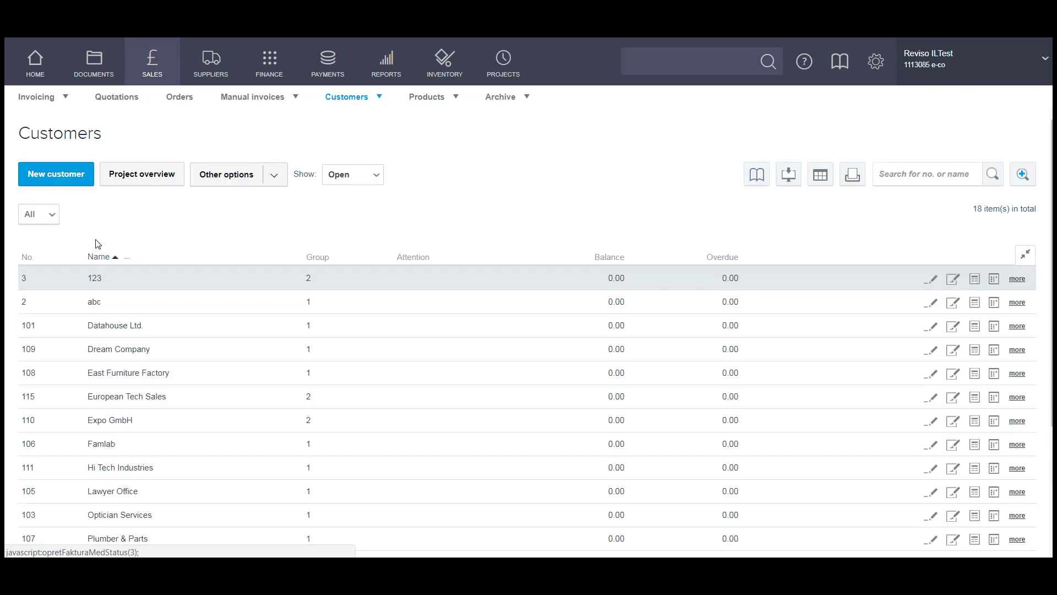
Sort the customer list by number, return the sorting to name, and activate the customer search.
click(26, 259)
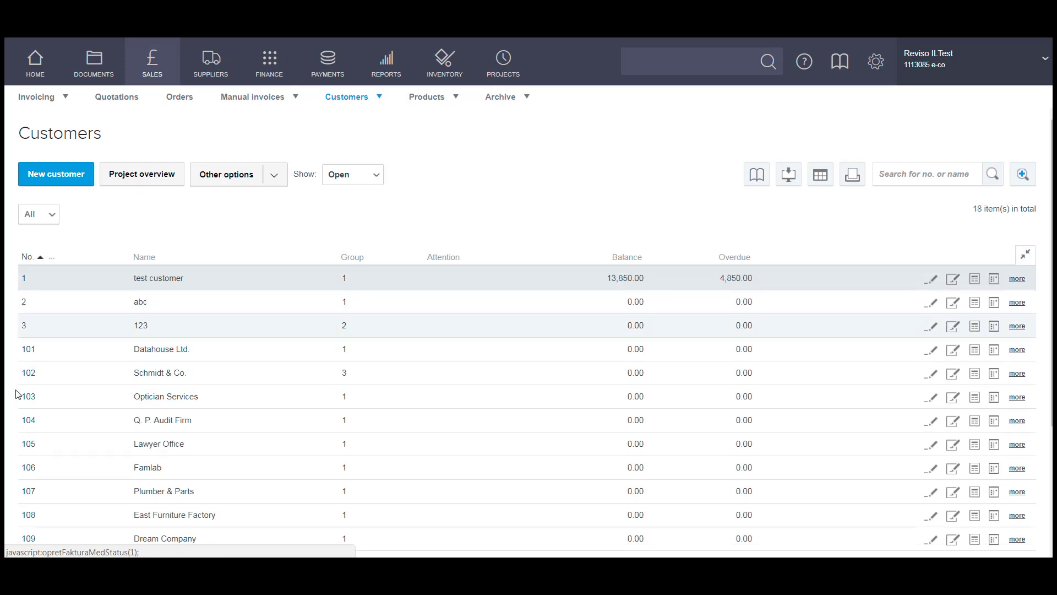
click(137, 258)
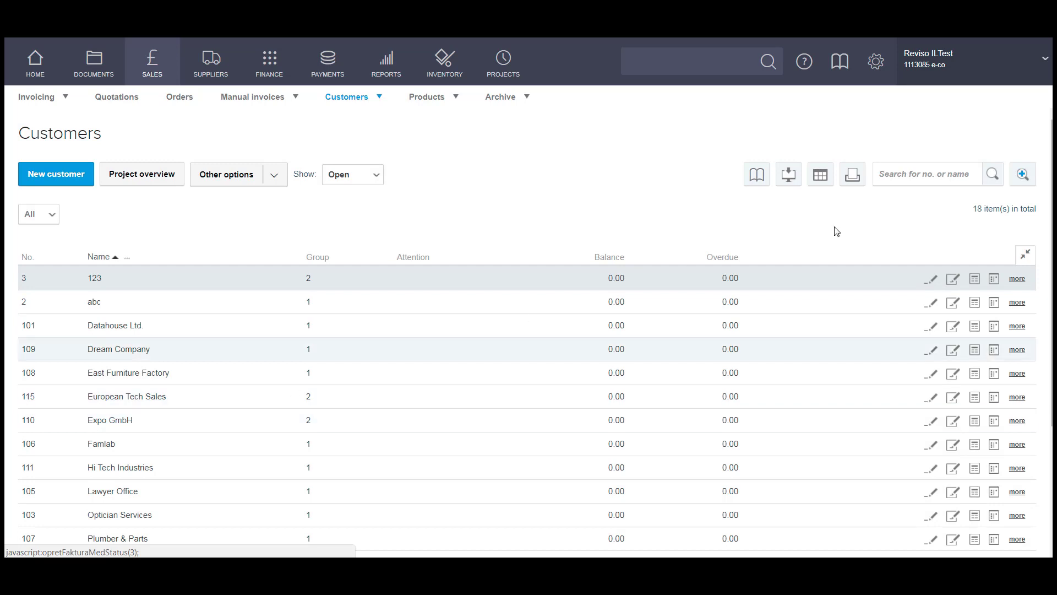
click(897, 171)
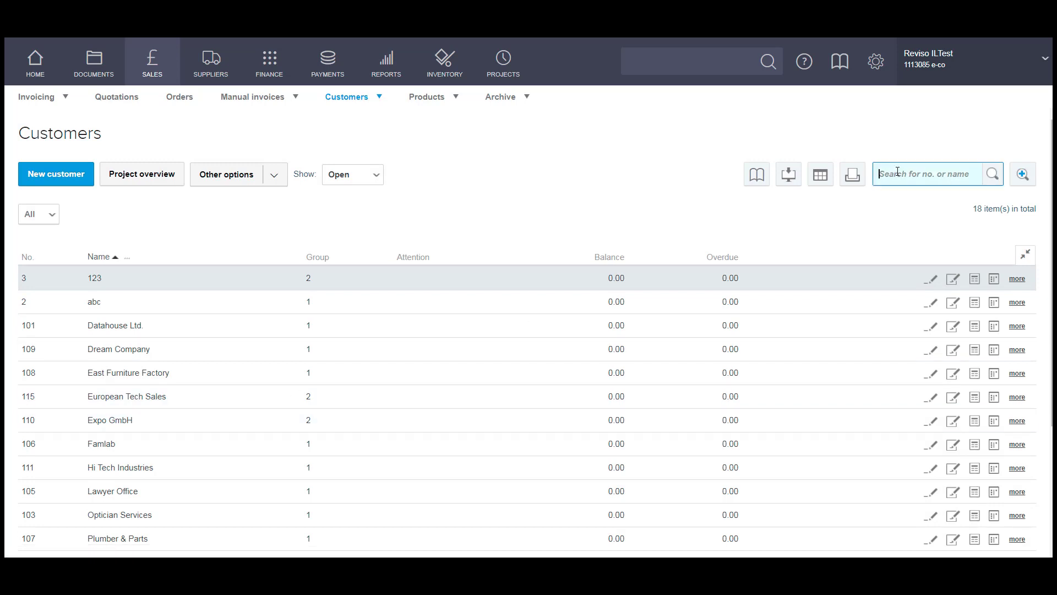
Review the general details of customer Hi Tech Industries, close the record without saving and return to the home page.
scroll(428, 342, down, 2)
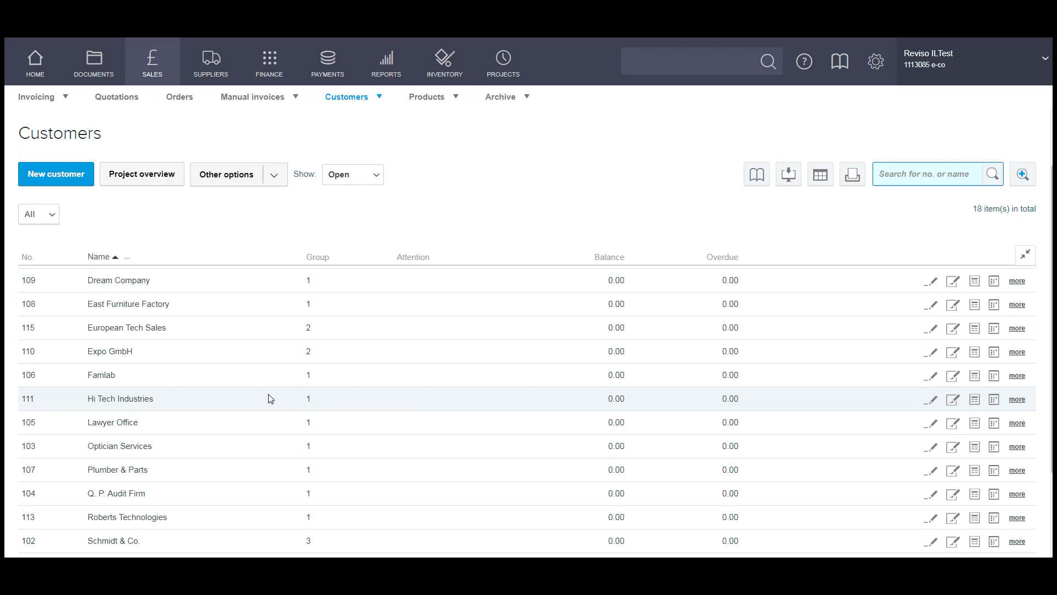
click(933, 401)
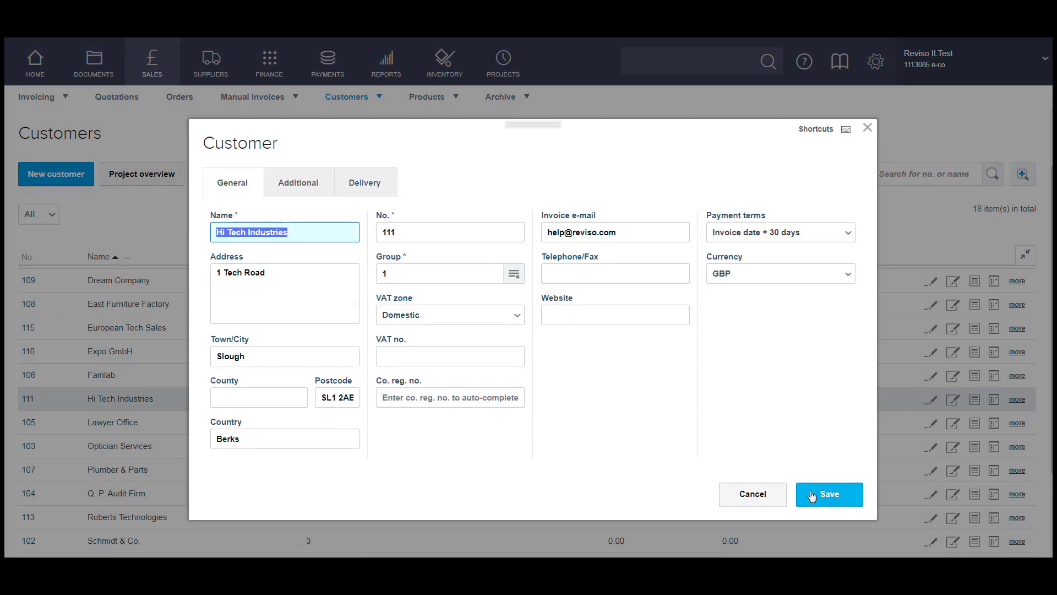
click(867, 129)
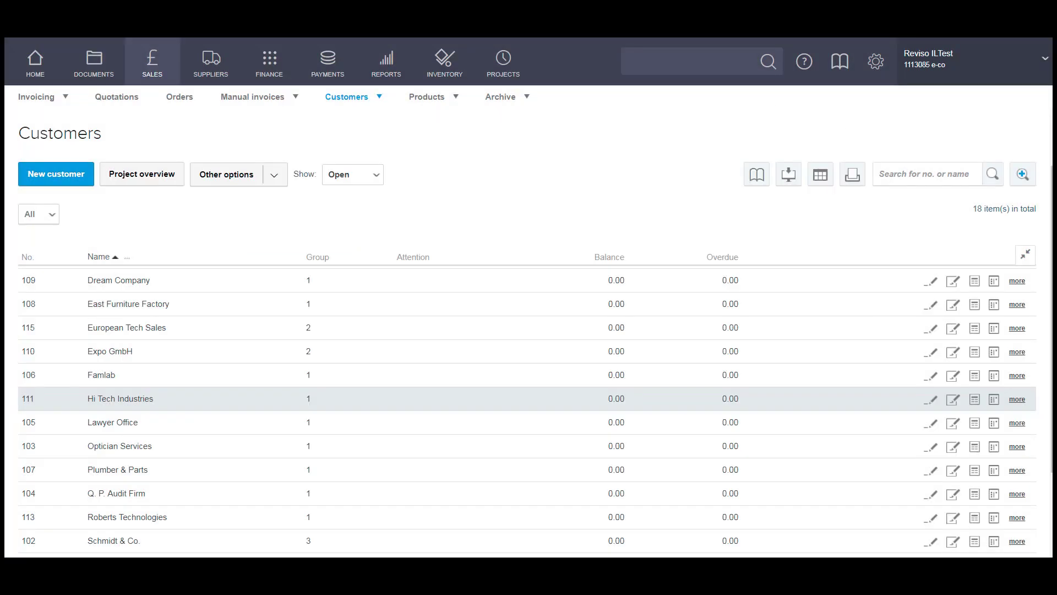
click(40, 62)
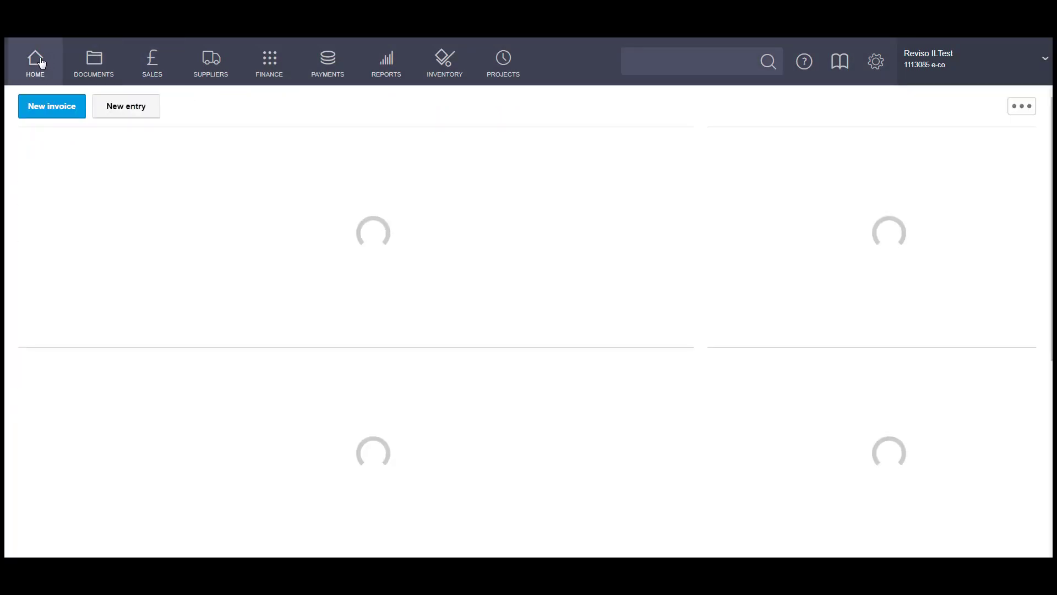